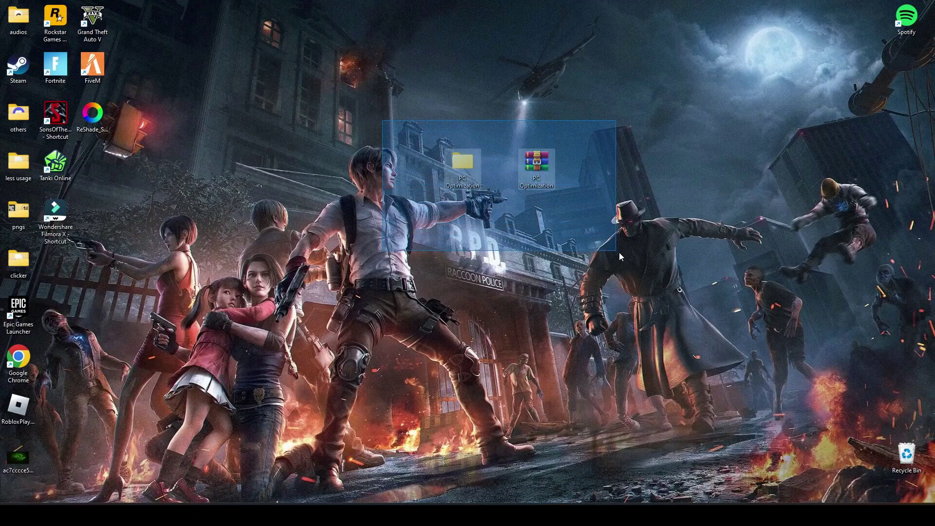
Select both PC Optimization desktop icons, then narrow the selection to just the folder.
left_click_drag(459, 192, 463, 215)
left_click(463, 216)
Move the PC Optimization folder left and open Pc Optimization > GPU Settings.
left_click_drag(463, 163, 394, 166)
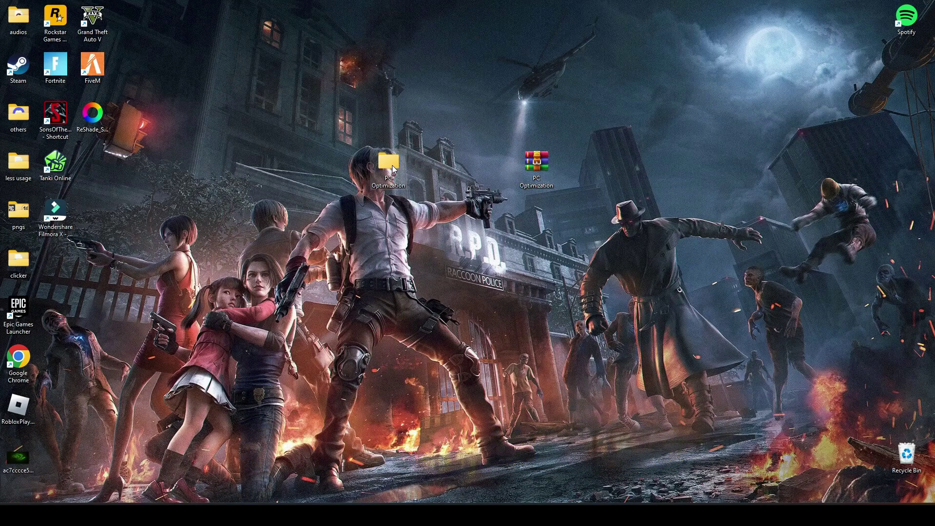
double_click(394, 164)
double_click(323, 180)
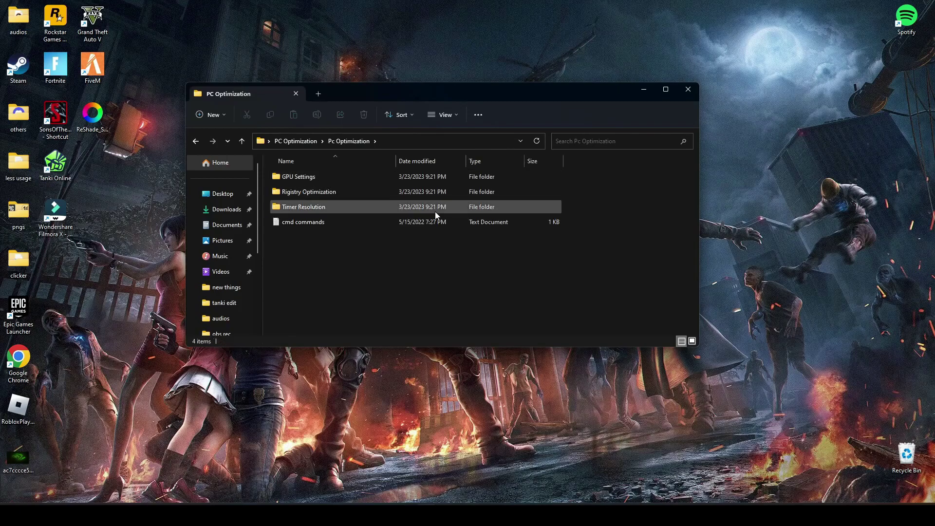
double_click(308, 181)
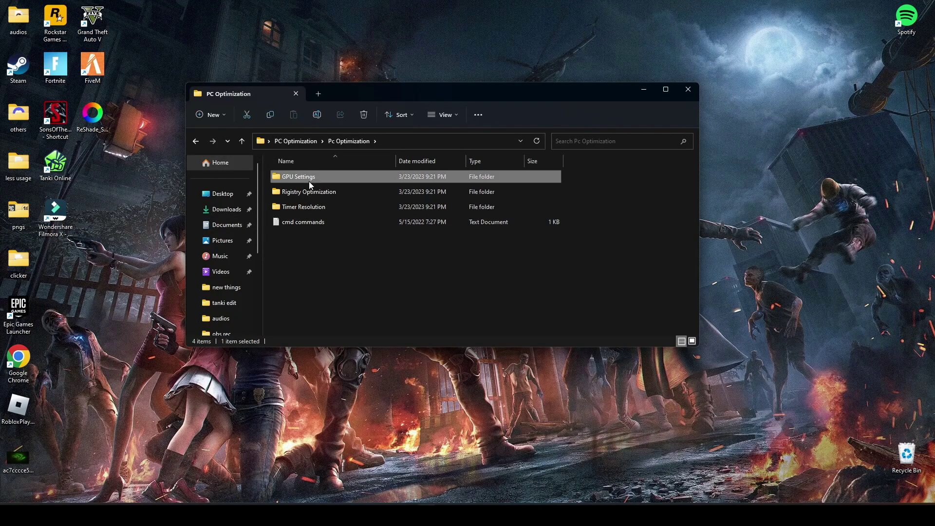
Select the three GPU settings images, then select only the Optimized AMD Settings image.
left_click_drag(279, 247, 419, 186)
left_click(318, 277)
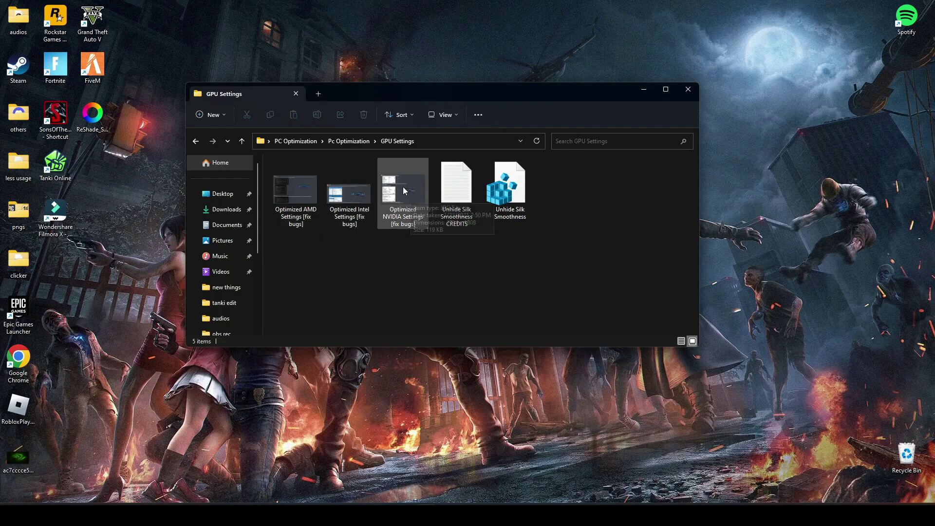
left_click(298, 183)
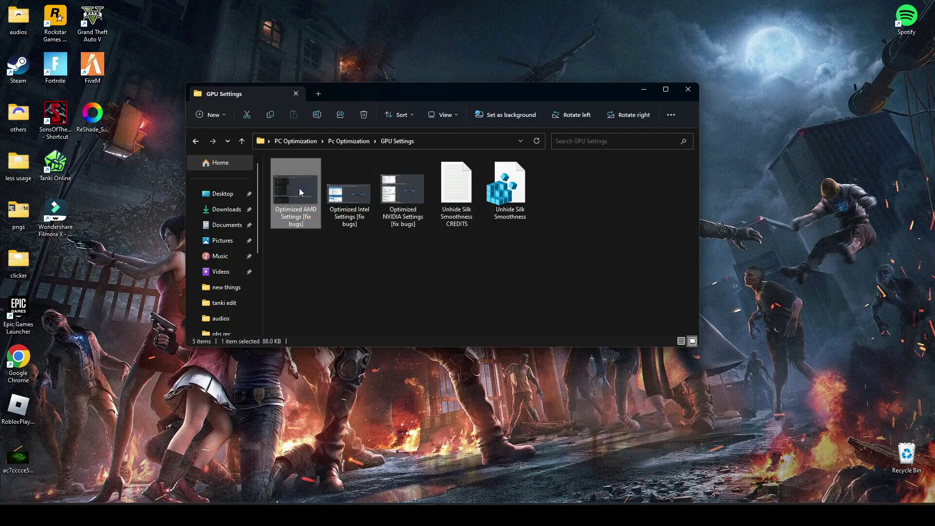
double_click(299, 188)
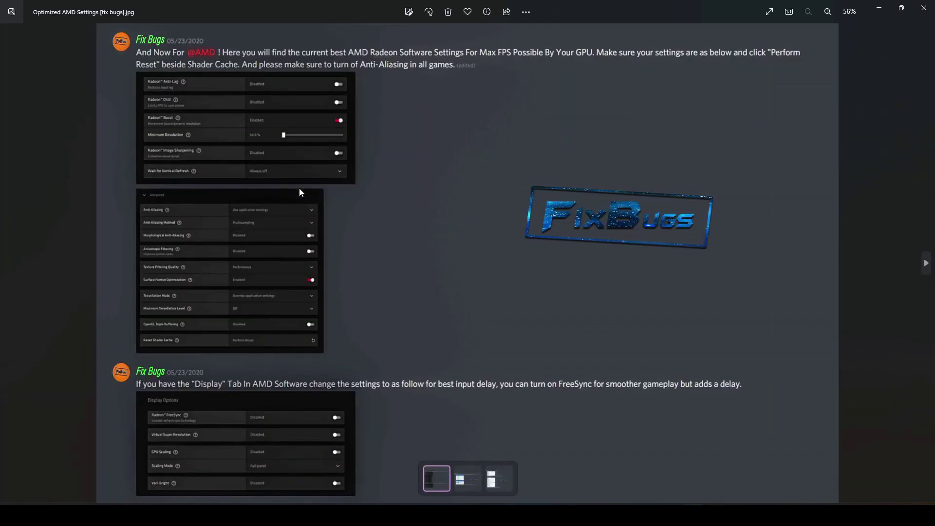
key("Right")
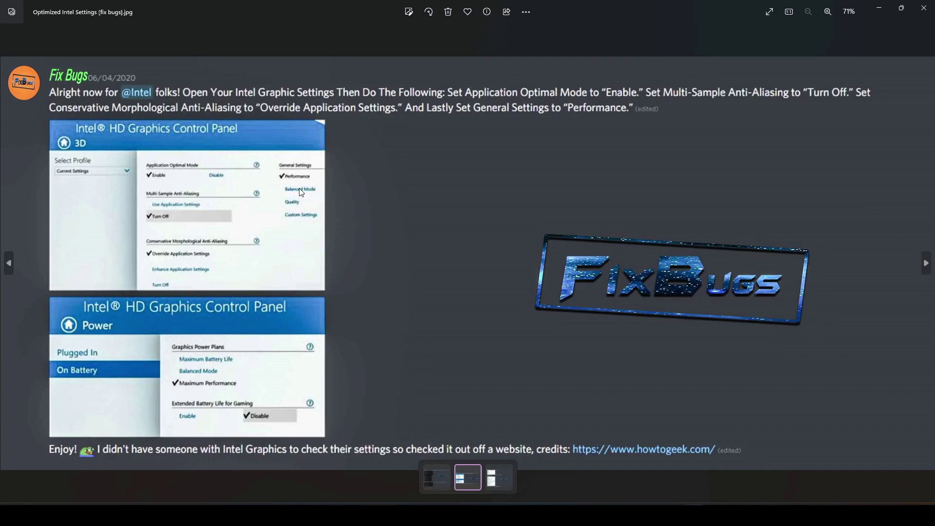
key("Right")
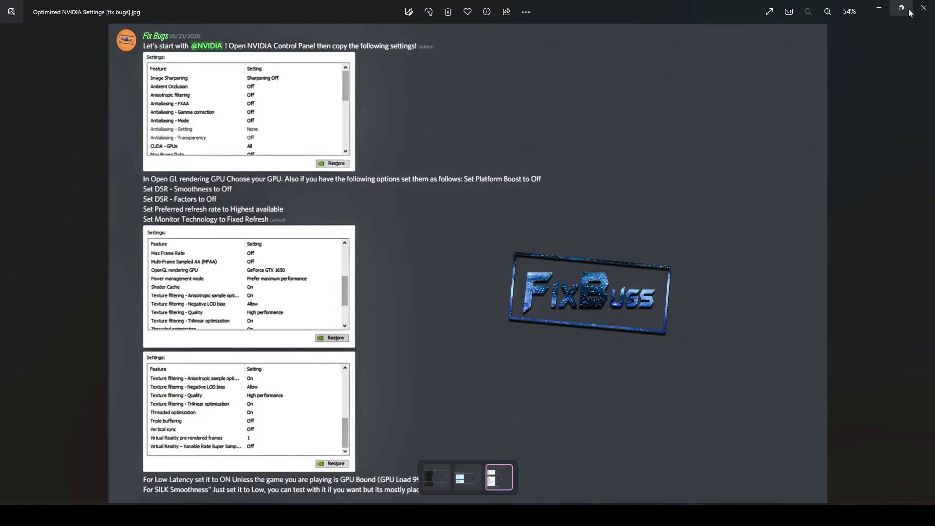
left_click(924, 8)
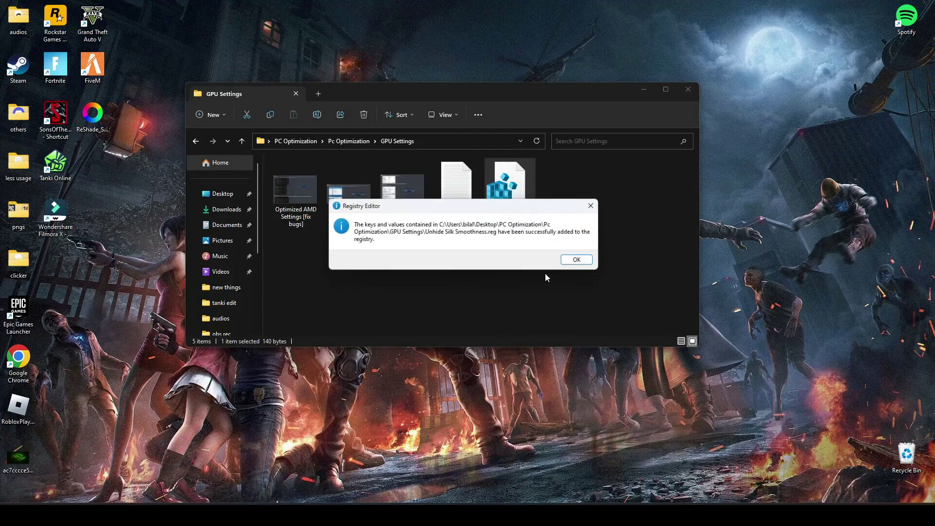
Dismiss the registry success message and return to the Pc Optimization folder.
left_click(576, 259)
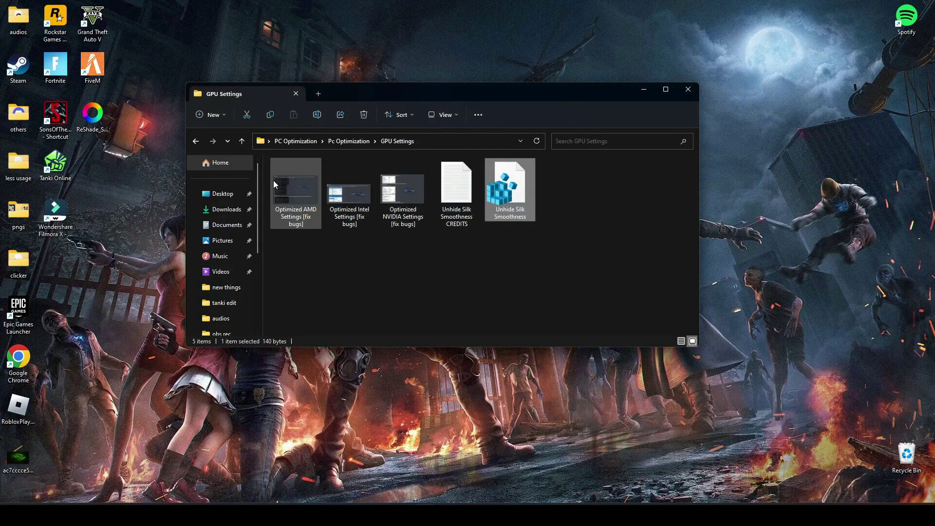
key("BackSpace")
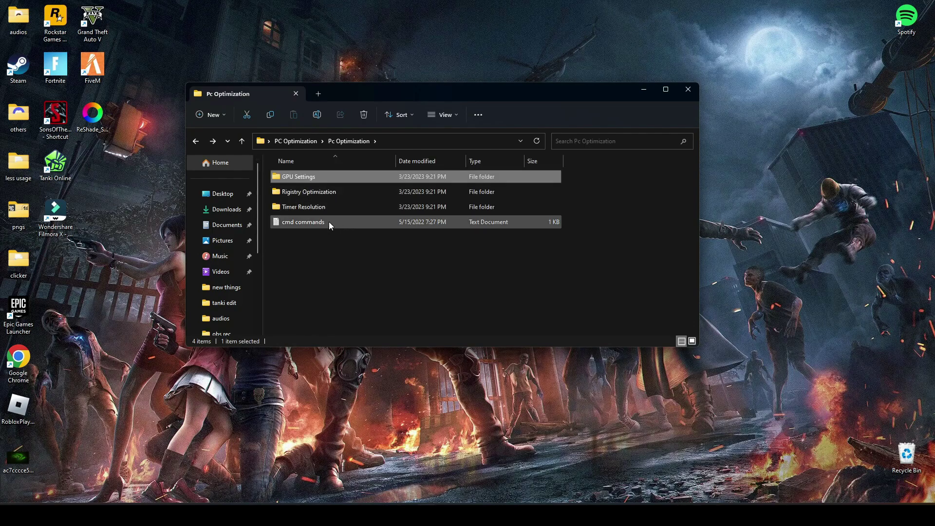
Open the cmd commands text file in Notepad and nudge its window up-left.
left_click(300, 224)
double_click(300, 224)
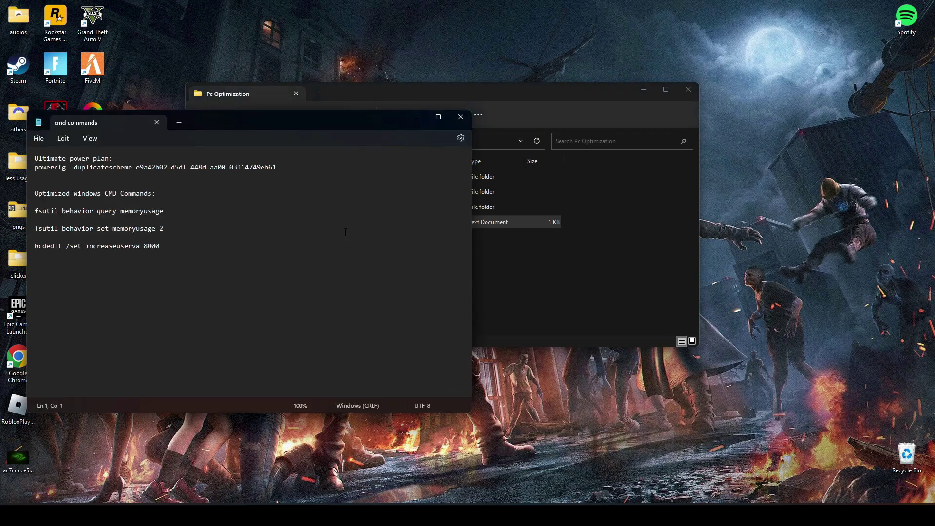
mouse_move(298, 127)
left_mouse_down()
mouse_move(271, 122)
mouse_move(288, 113)
left_mouse_up()
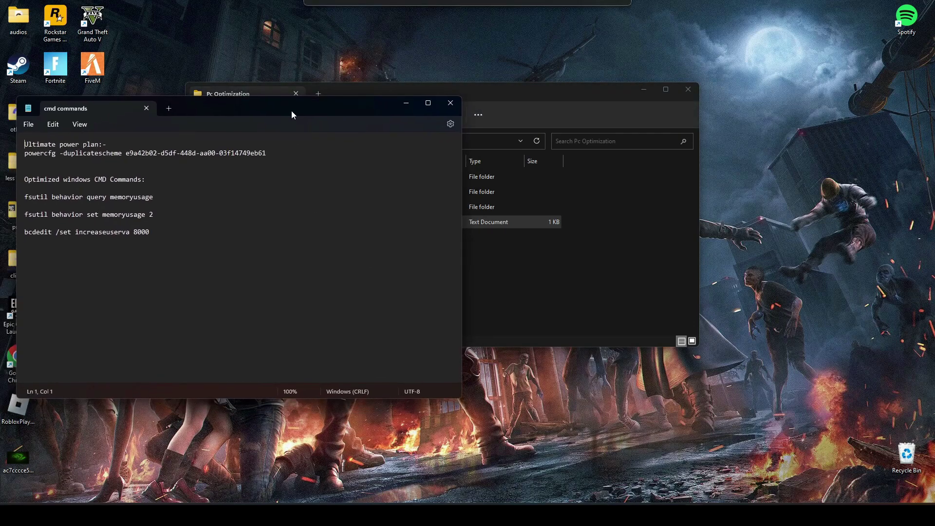
Search for cmd and launch Command Prompt as administrator.
key("super")
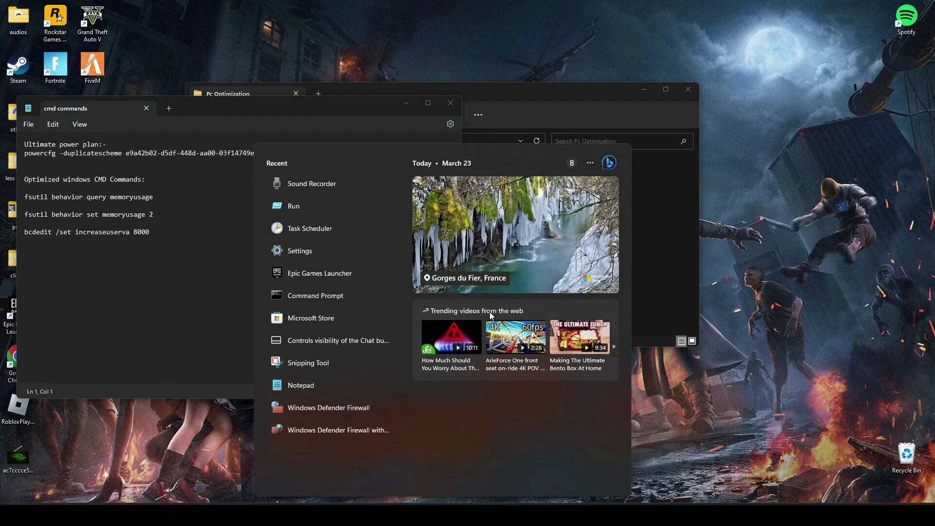
type("cmd")
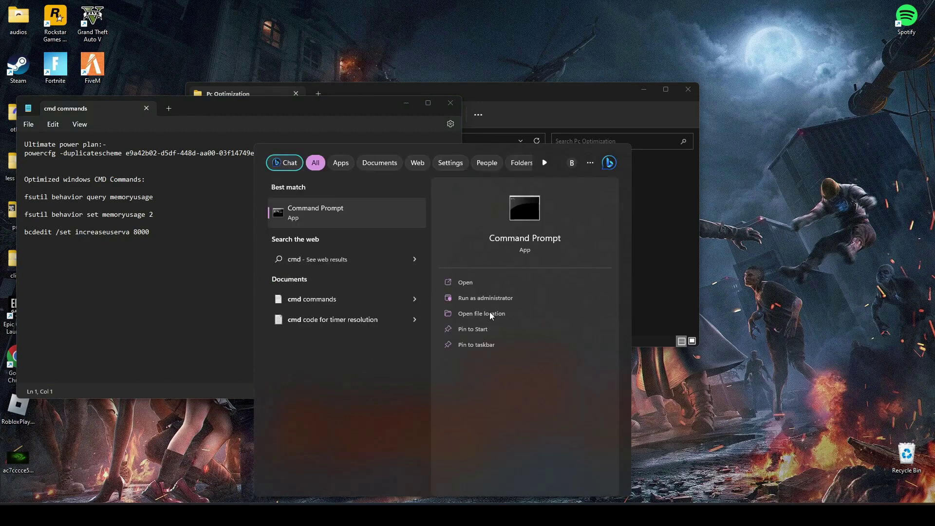
left_click(475, 298)
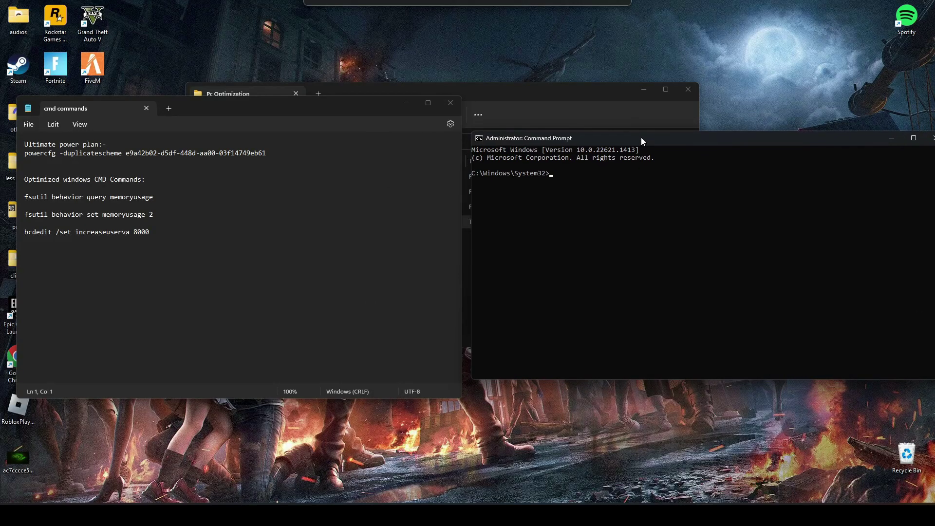
Approve UAC, then paste and run the fsutil memoryusage and bcdedit increaseuserva 8000 commands.
left_click(213, 240)
left_click_drag(212, 241, 25, 199)
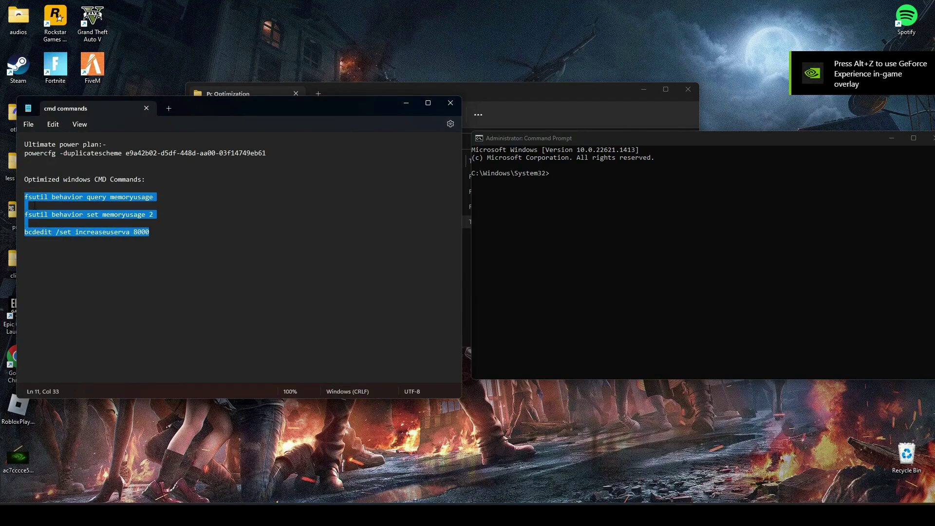
key("ctrl+c")
left_click(549, 204)
right_click(560, 177)
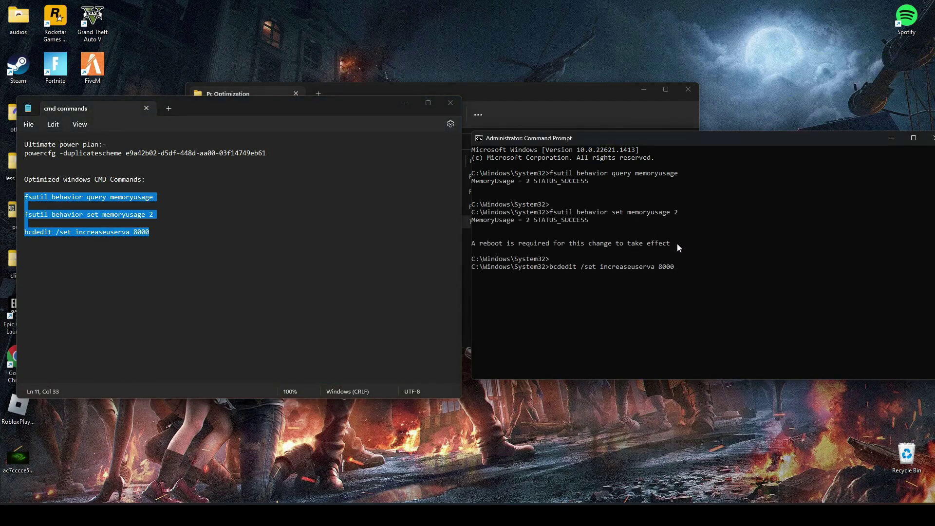
key("Return")
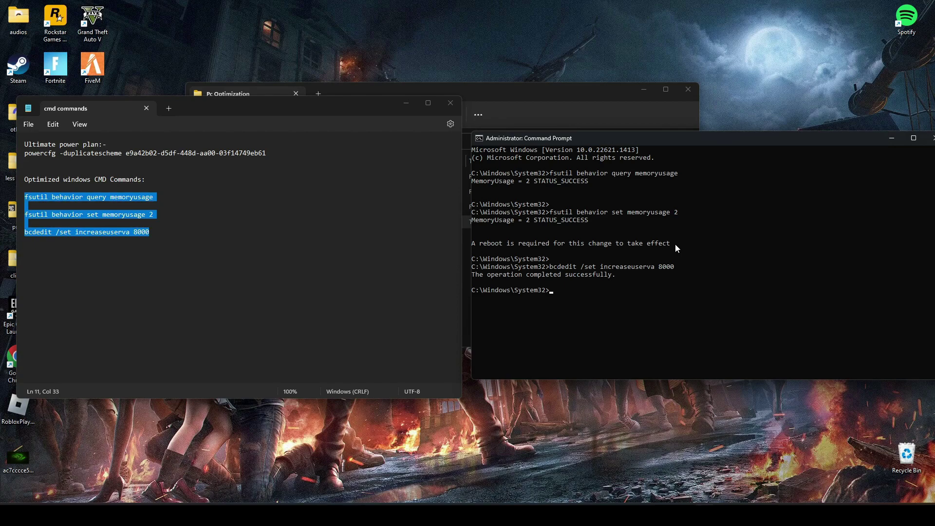
Copy the powercfg -duplicatescheme line and run it in Command Prompt.
left_click_drag(267, 154, 32, 153)
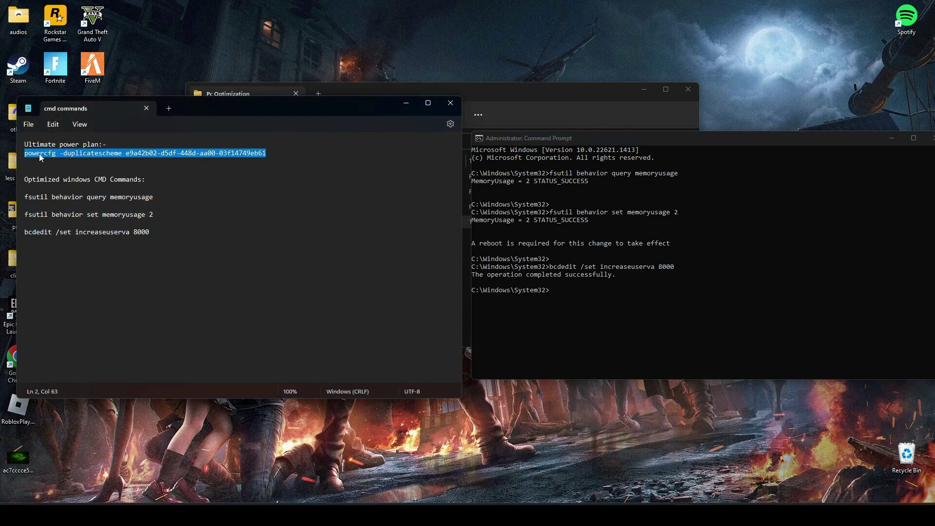
right_click(39, 154)
left_click(74, 203)
left_click(559, 294)
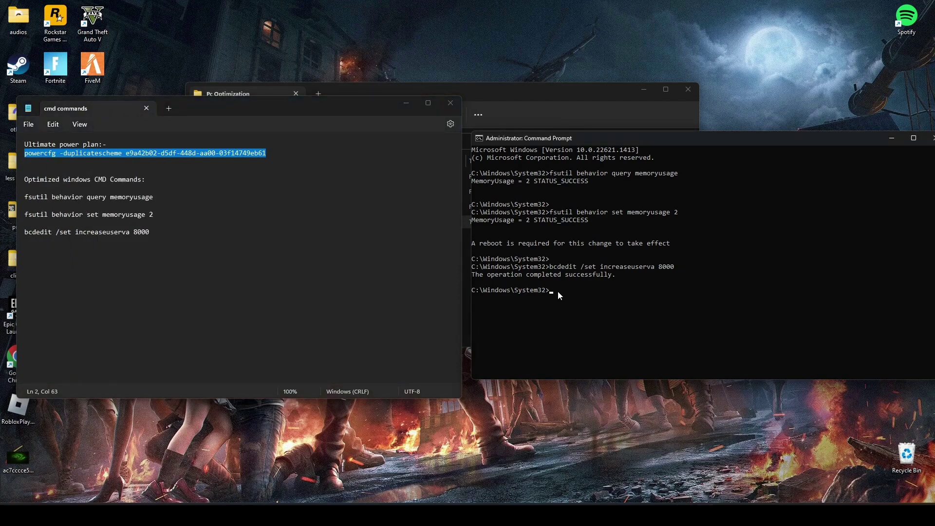
key("ctrl+v")
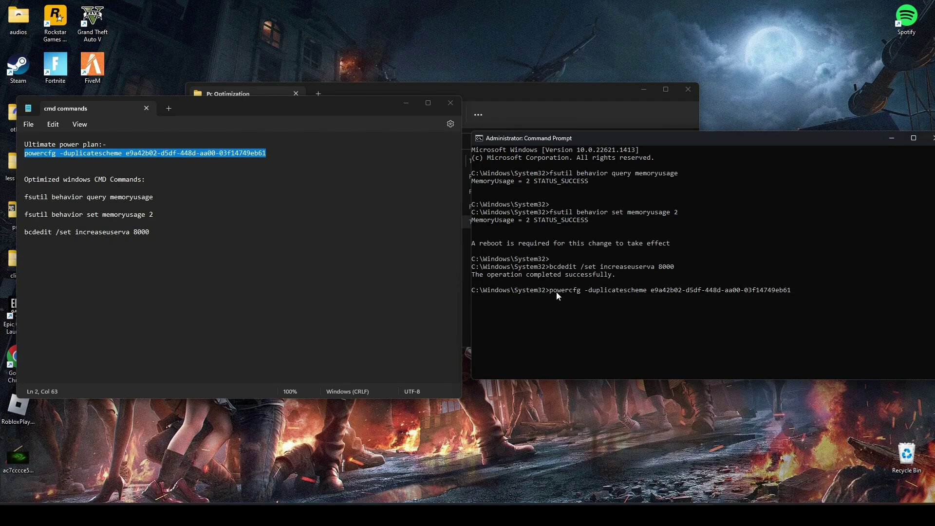
key("Return")
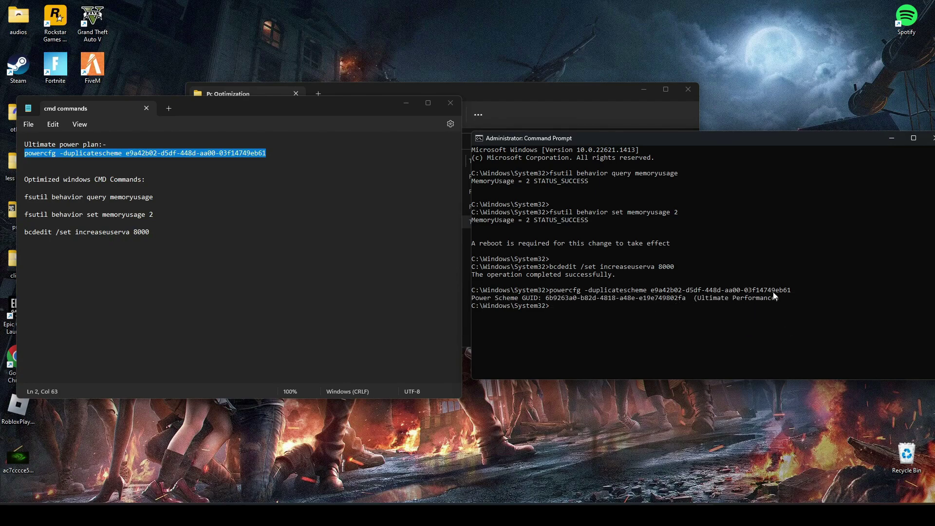
Move the Command Prompt window aside and close it with exit.
left_click_drag(768, 137, 684, 122)
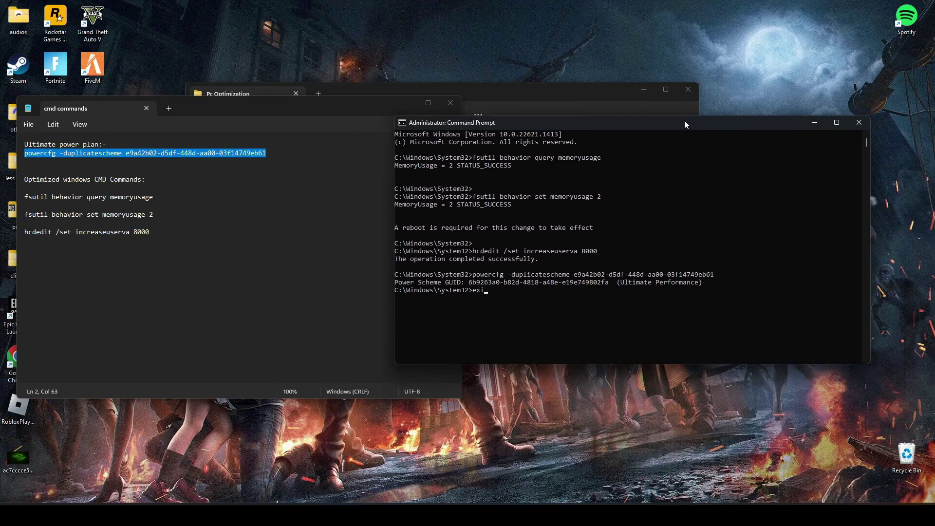
type("exit")
key("Return")
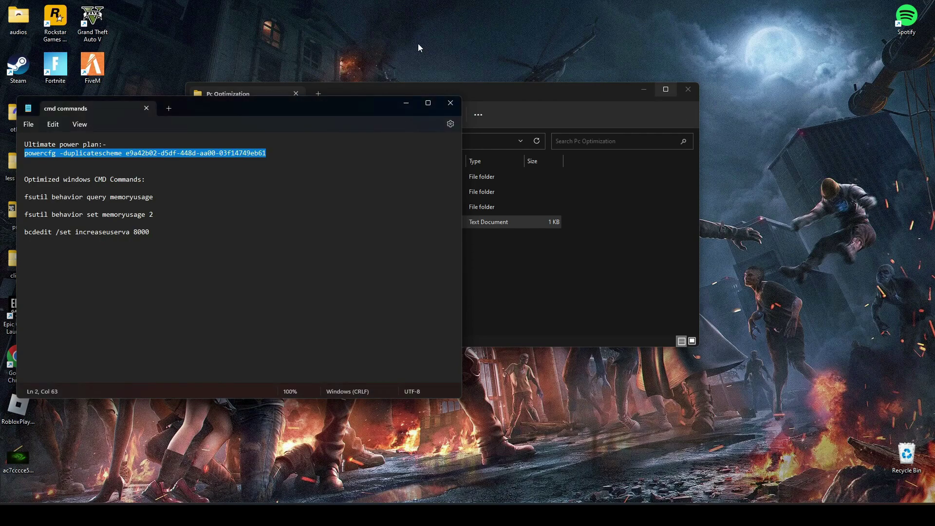
Close the notes and merge Graphics Optimize.reg from the Rigistry Optimization folder.
left_click(450, 103)
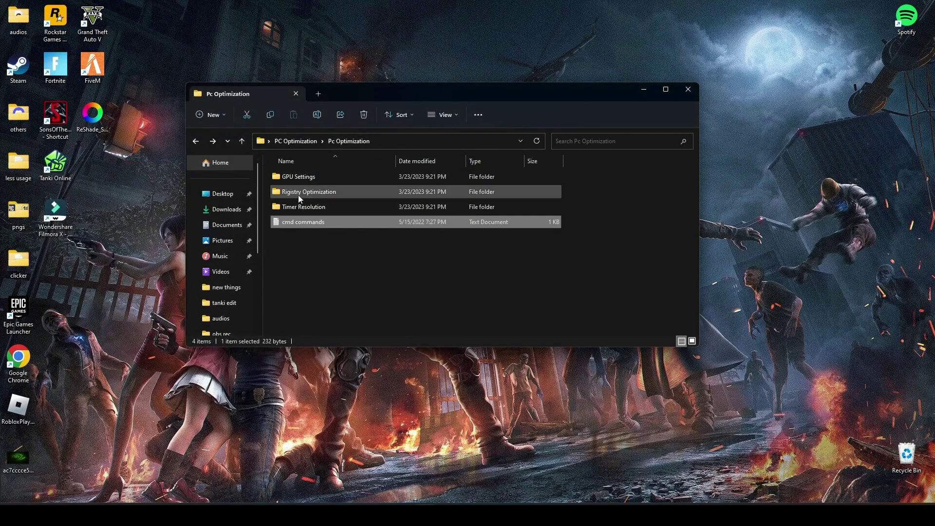
double_click(323, 193)
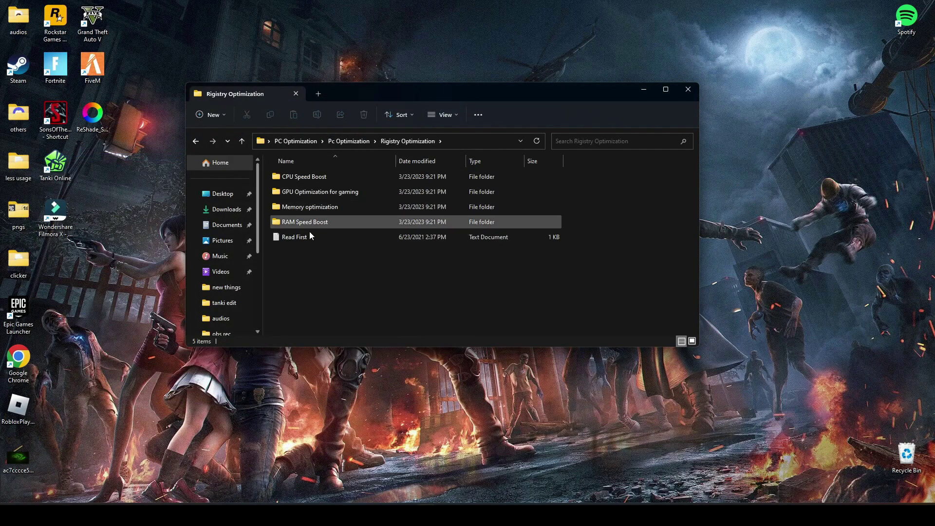
left_click_drag(572, 174, 502, 226)
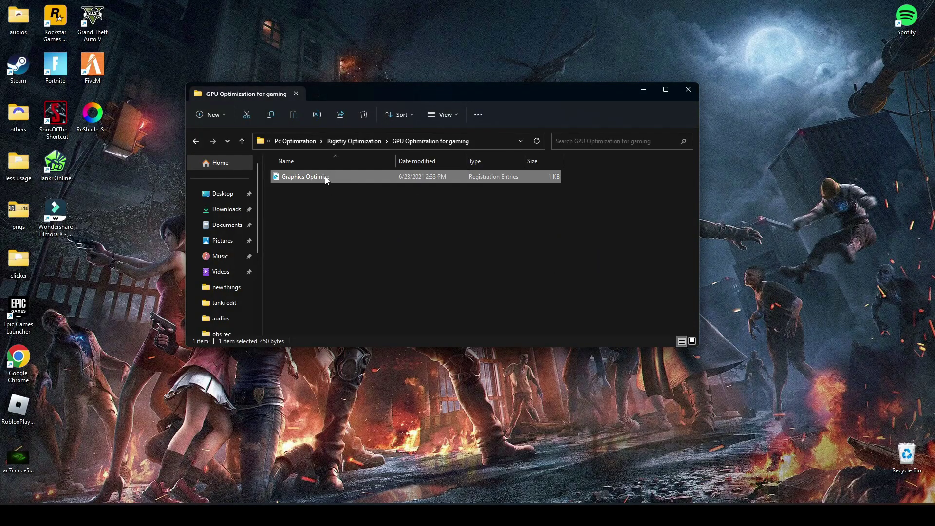
double_click(326, 177)
left_click(539, 271)
left_click(578, 259)
key("alt+Left")
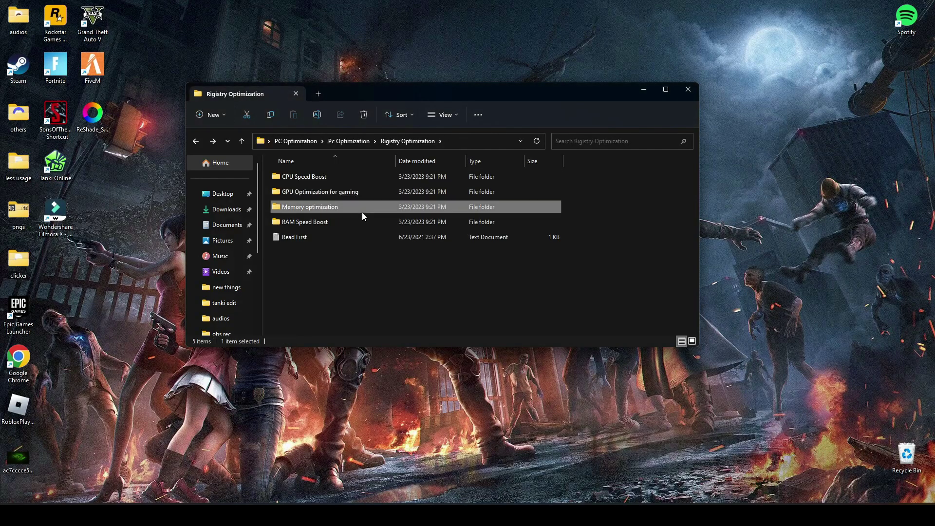
Merge the Memory optimization registry tweak and go back.
double_click(361, 212)
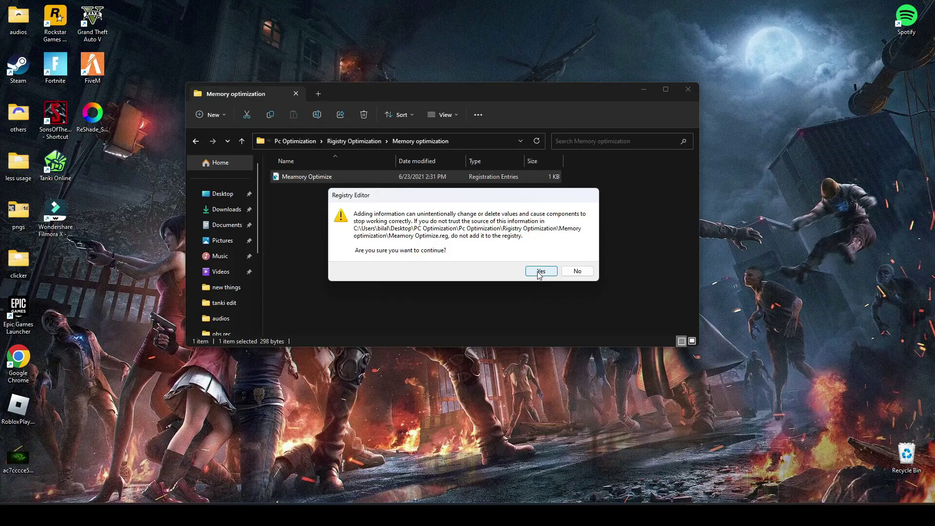
left_click(539, 269)
left_click(578, 258)
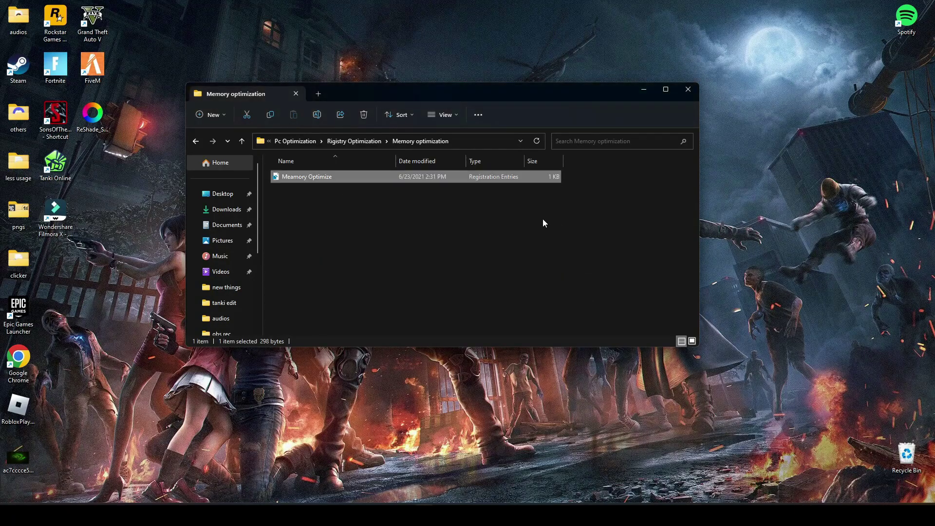
key("alt+Left")
Merge RAM boost.reg from RAM Speed Boost, then return to Pc Optimization.
double_click(309, 219)
double_click(302, 177)
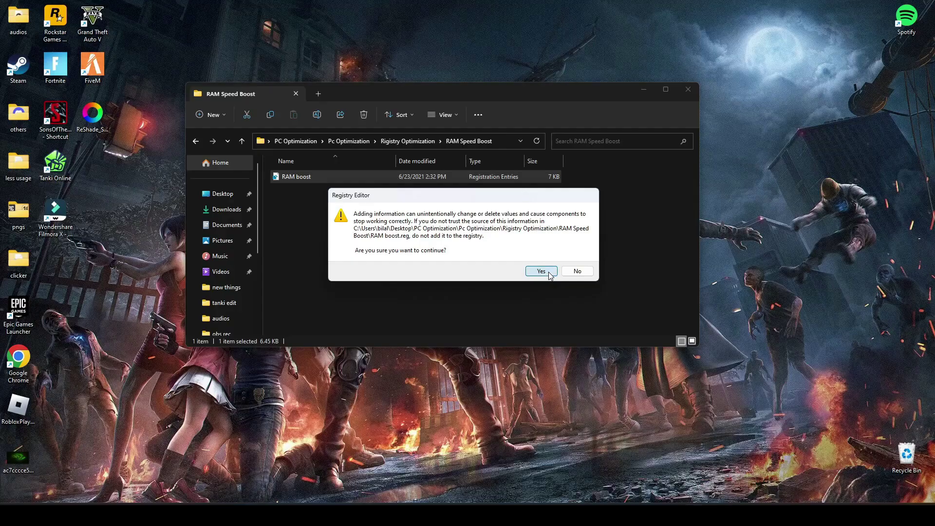
left_click(539, 270)
left_click(578, 259)
key("alt+Left")
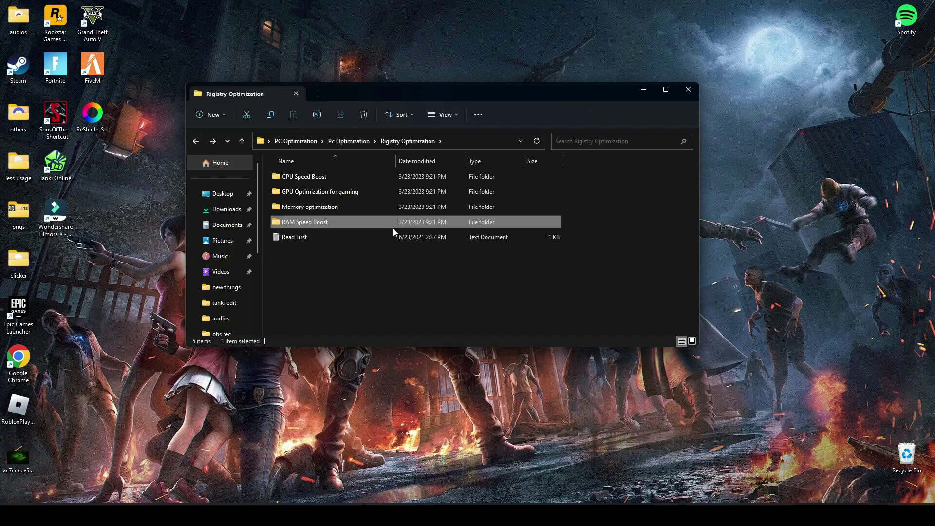
key("alt+Left")
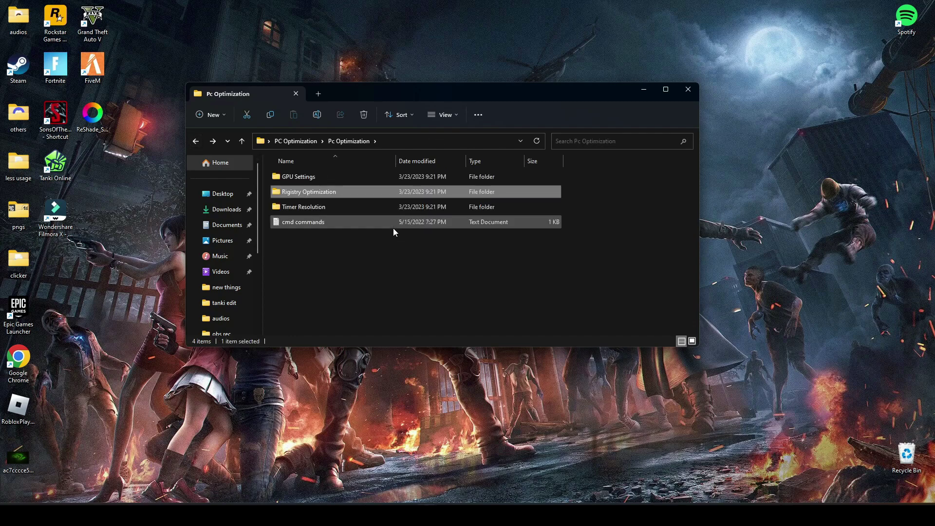
Run TimerResolution from the Timer Resolution folder, set 0.500 ms maximum, and minimize it.
double_click(308, 204)
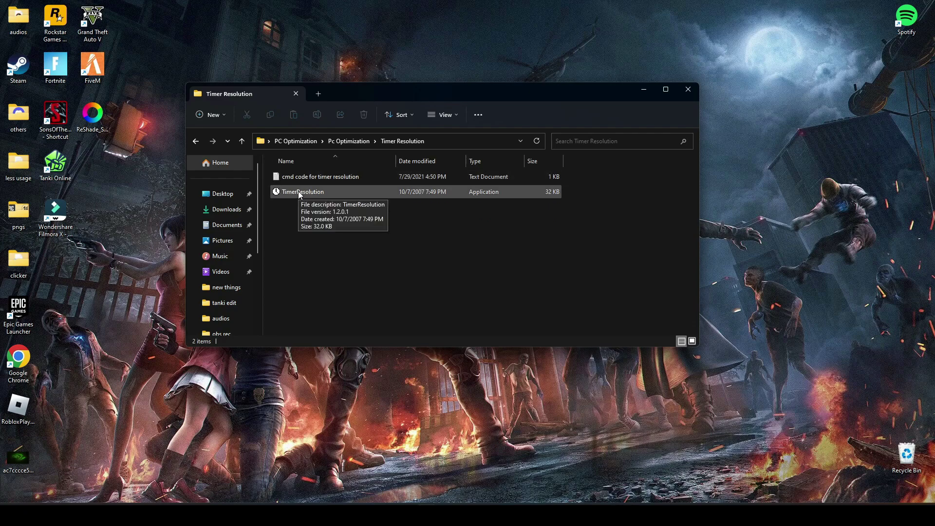
double_click(298, 191)
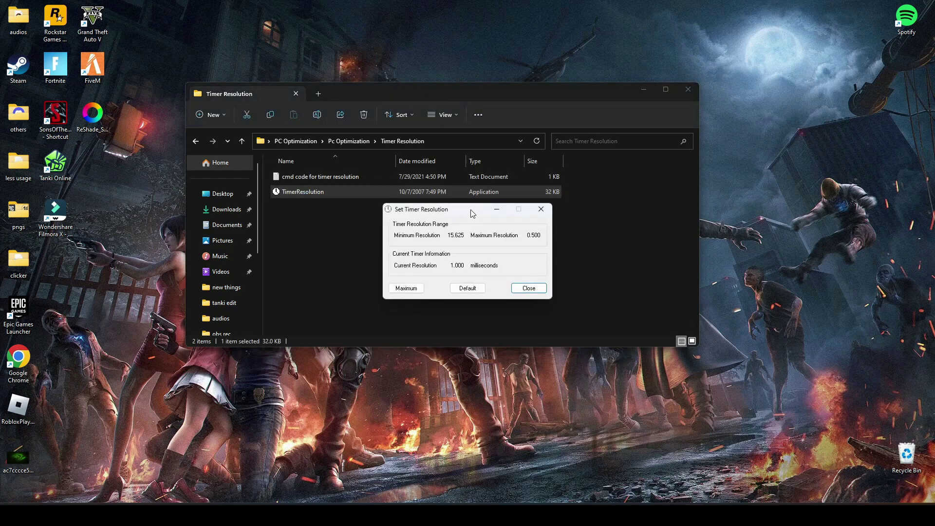
left_click_drag(473, 210, 456, 201)
left_click(395, 279)
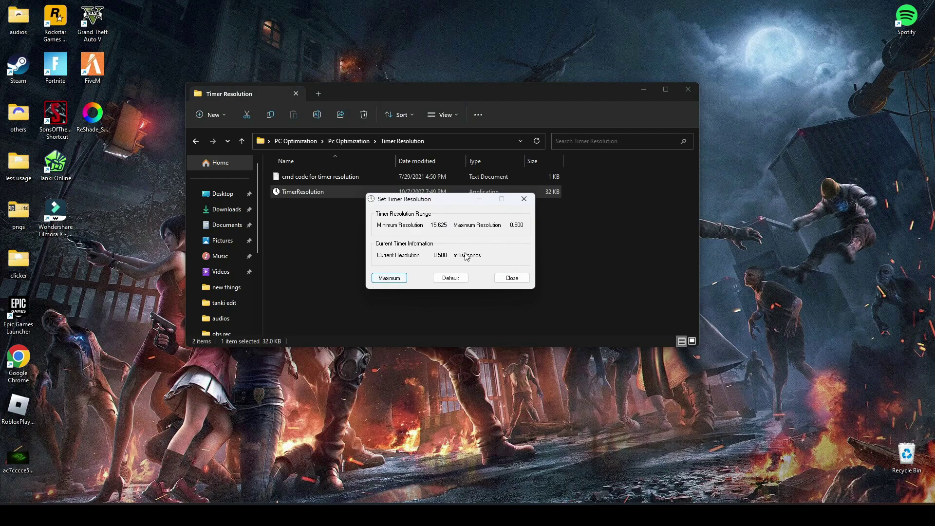
left_click_drag(434, 256, 446, 256)
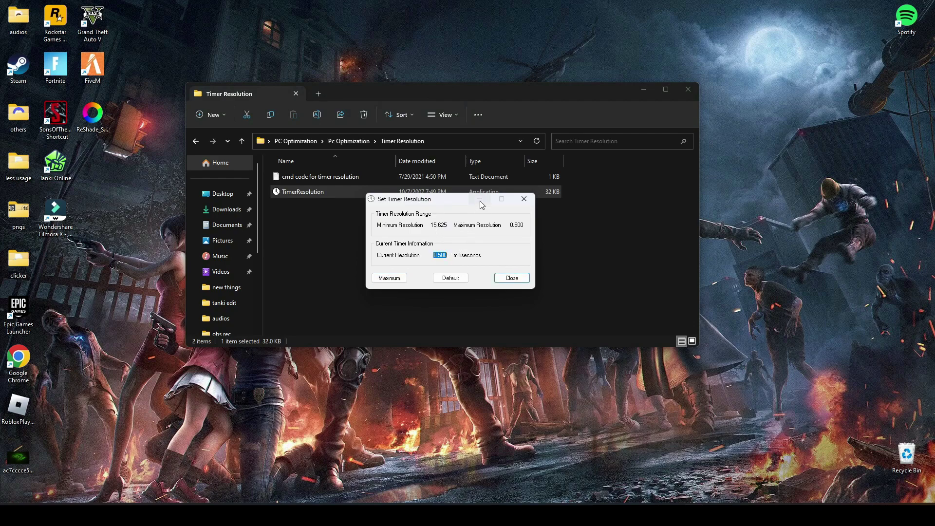
left_click(524, 198)
Open the cmd code for timer resolution notes and search for Command Prompt.
double_click(336, 179)
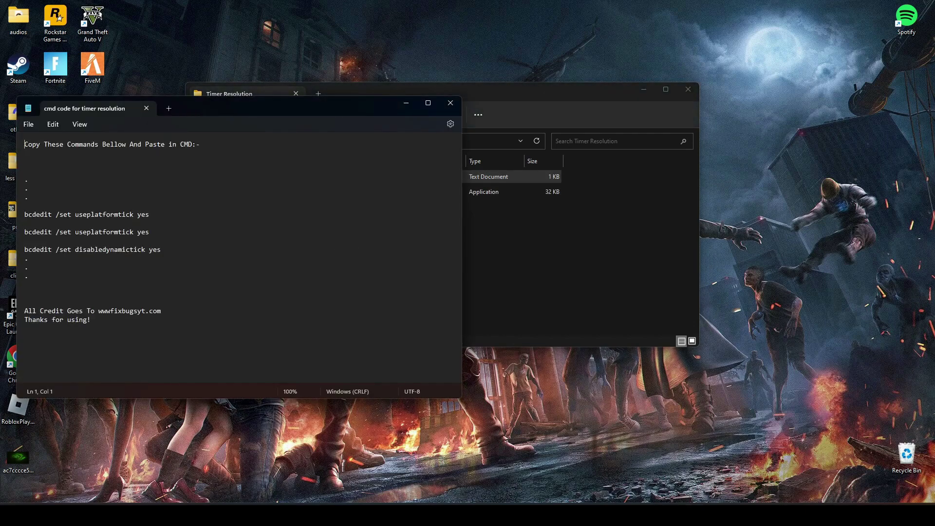
key("super")
type("cmd")
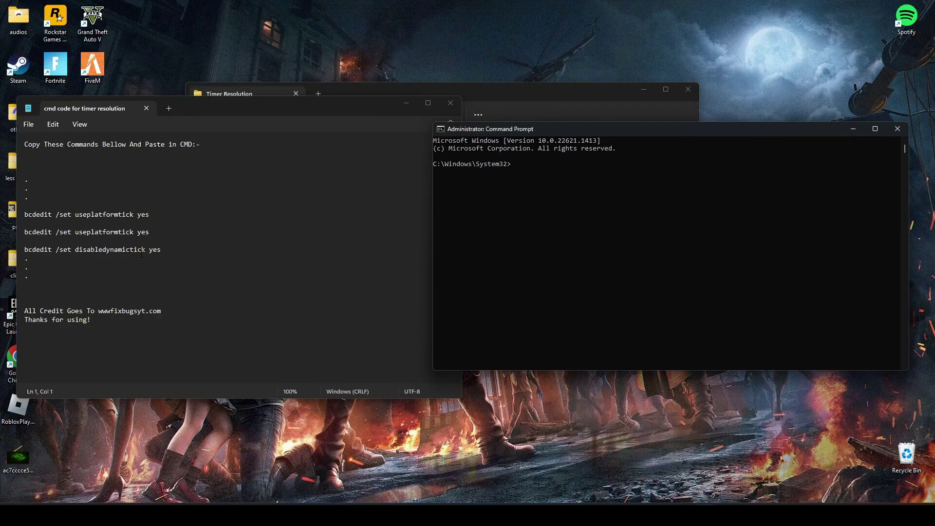
Copy and run the three bcdedit useplatformtick/disabledynamictick commands, then exit Command Prompt.
left_click(73, 236)
triple_click(73, 249)
left_click_drag(73, 236, 73, 215)
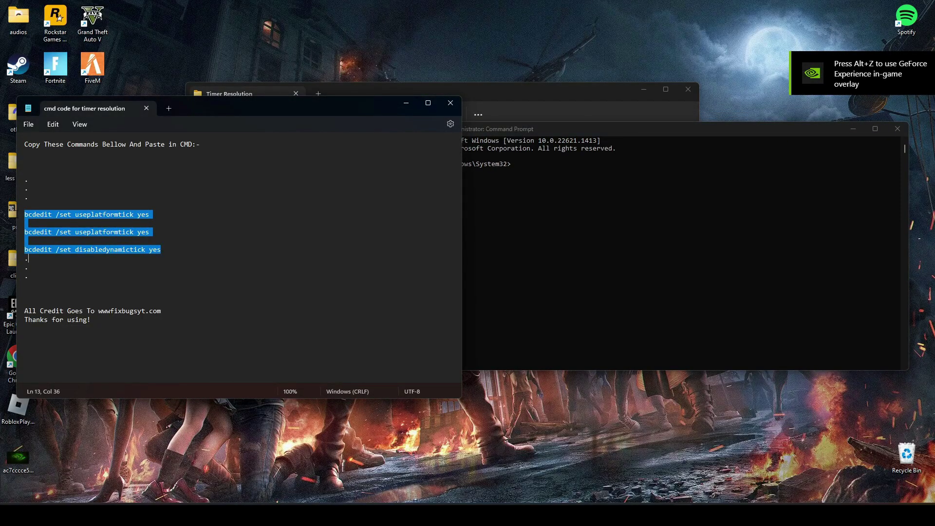
right_click(63, 218)
left_click(131, 266)
left_click(595, 191)
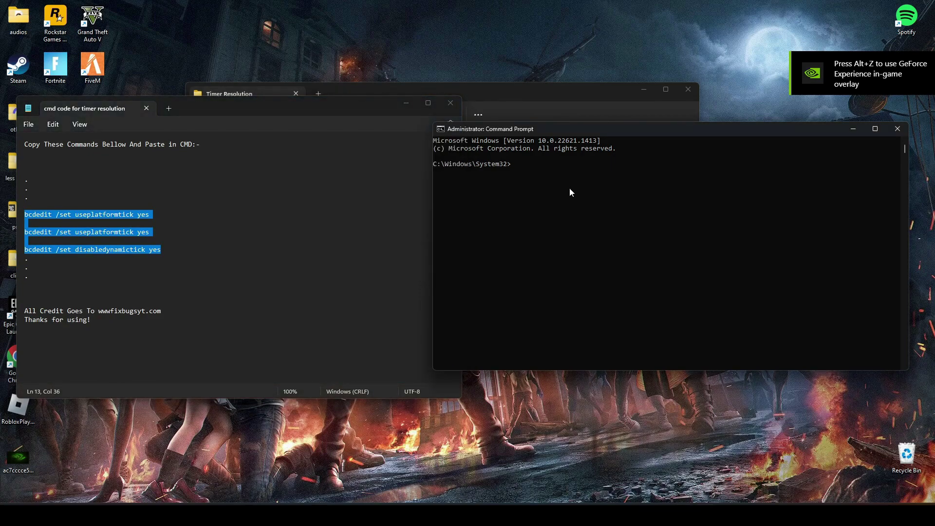
right_click(570, 192)
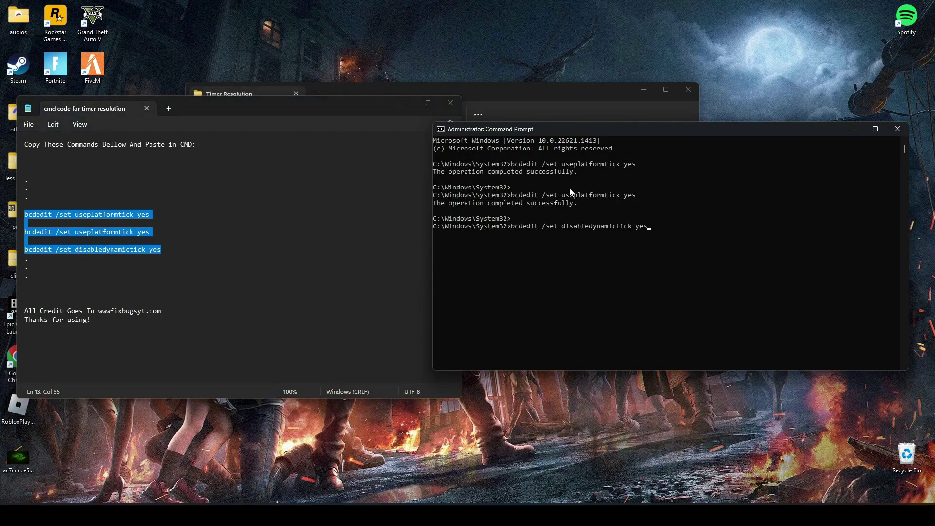
key("Return")
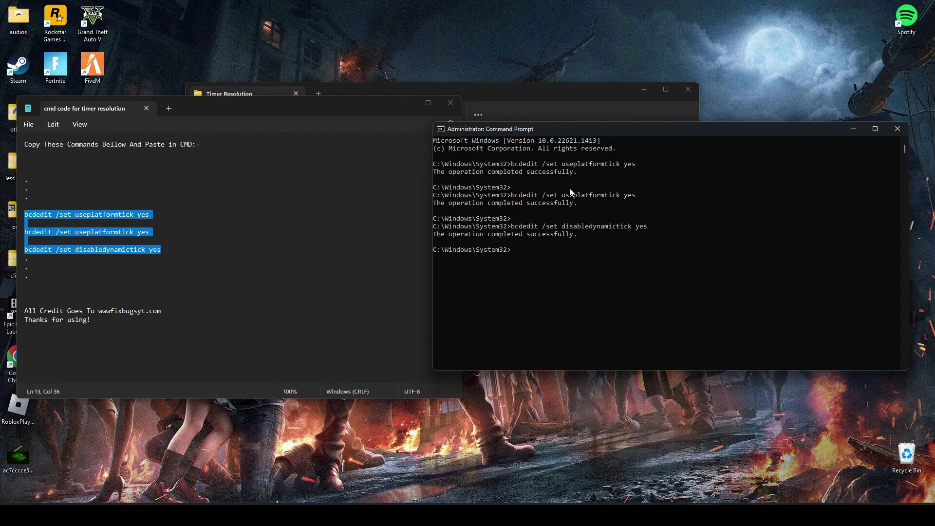
type("exit")
key("Return")
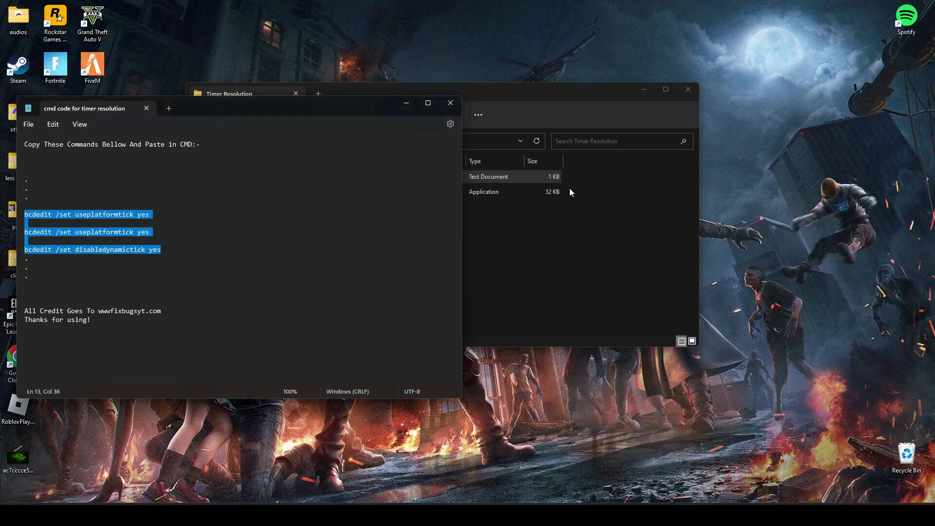
Close Notepad, rerun TimerResolution at 0.500 ms maximum, and minimize it and Explorer.
left_click(450, 104)
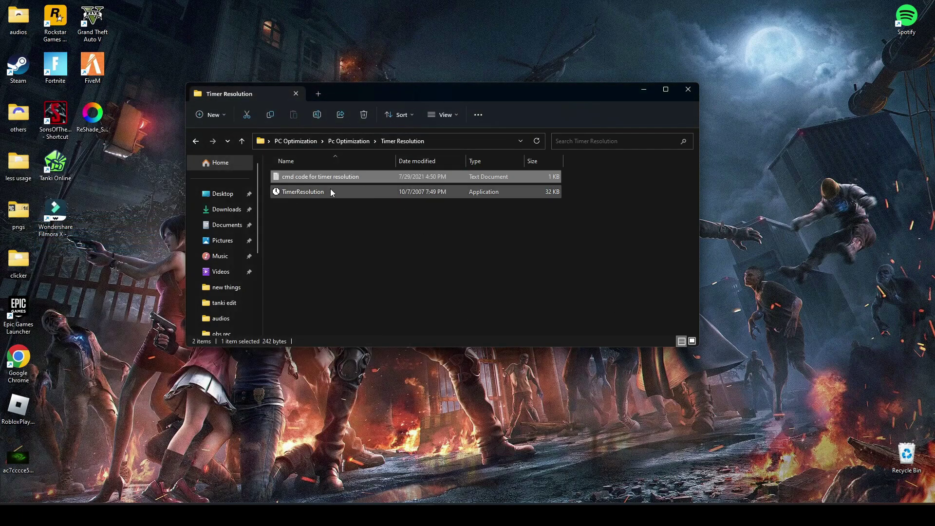
double_click(308, 193)
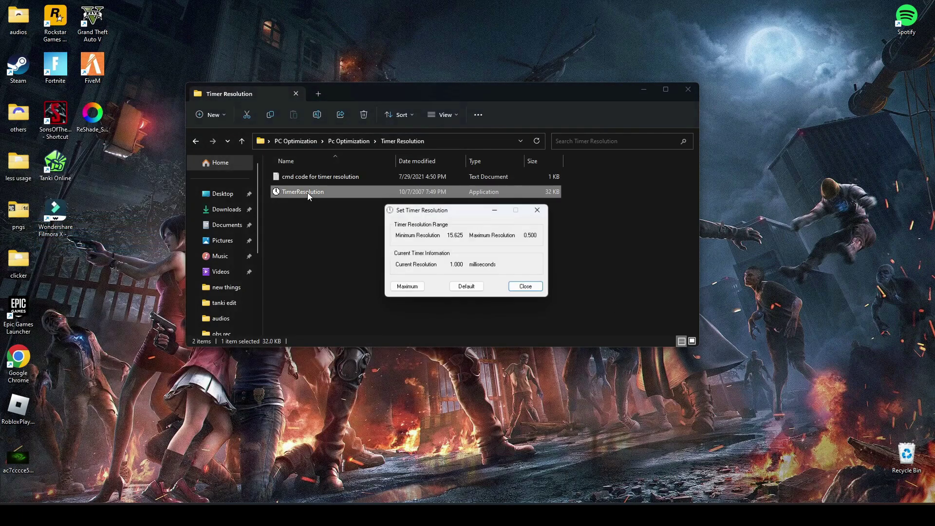
left_click(417, 289)
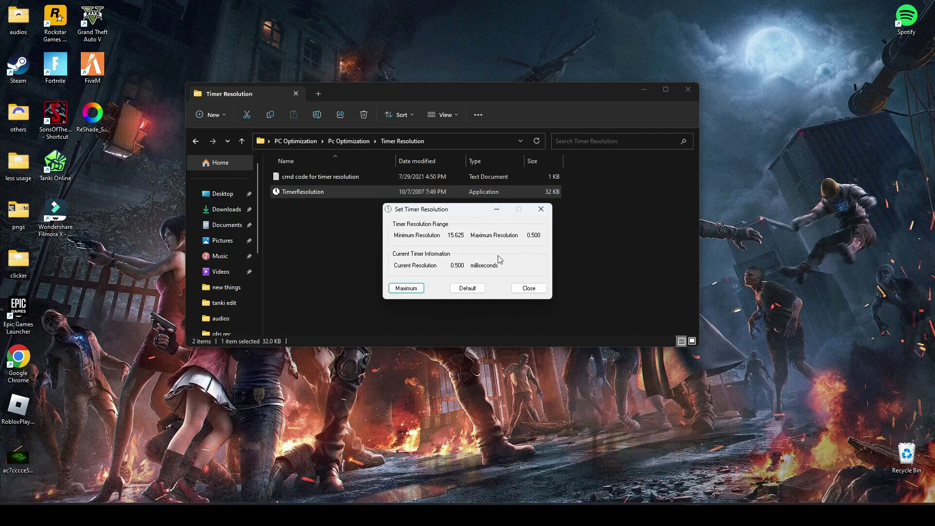
left_click(496, 211)
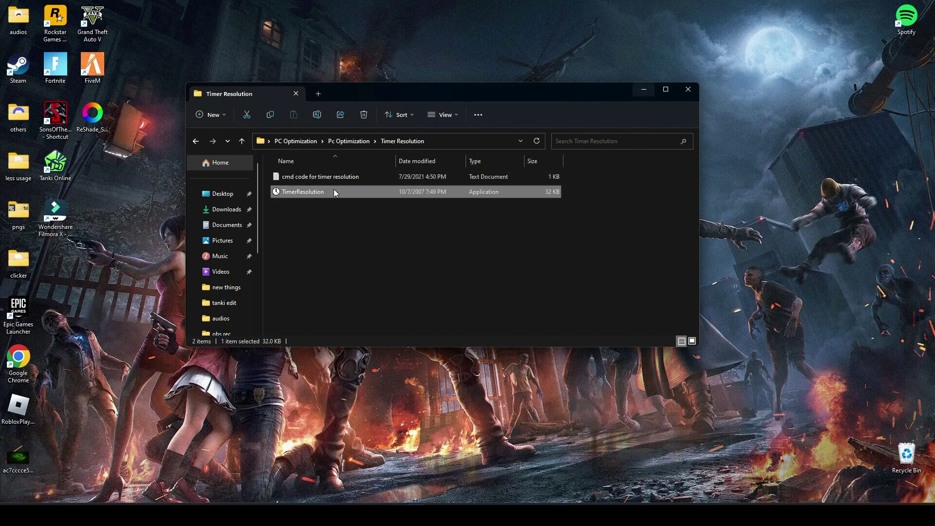
left_click(644, 90)
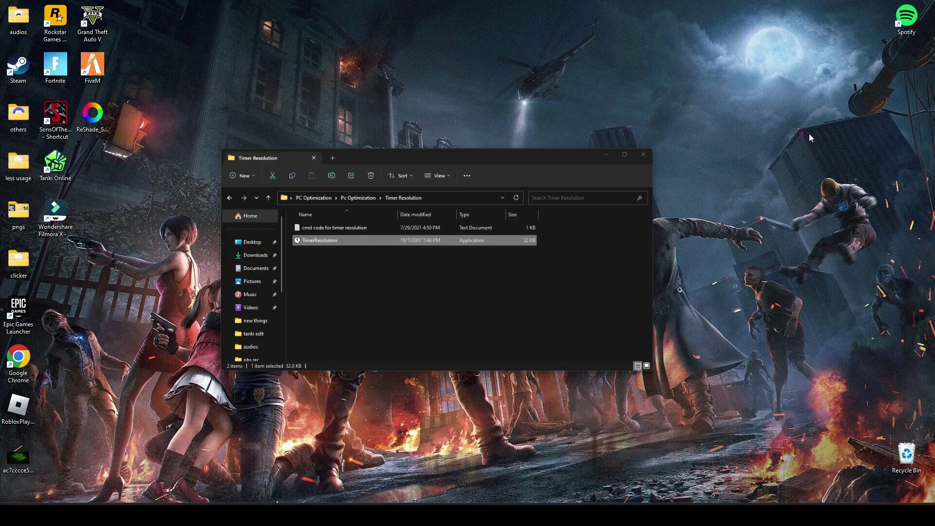
right_click(460, 212)
left_click(449, 260)
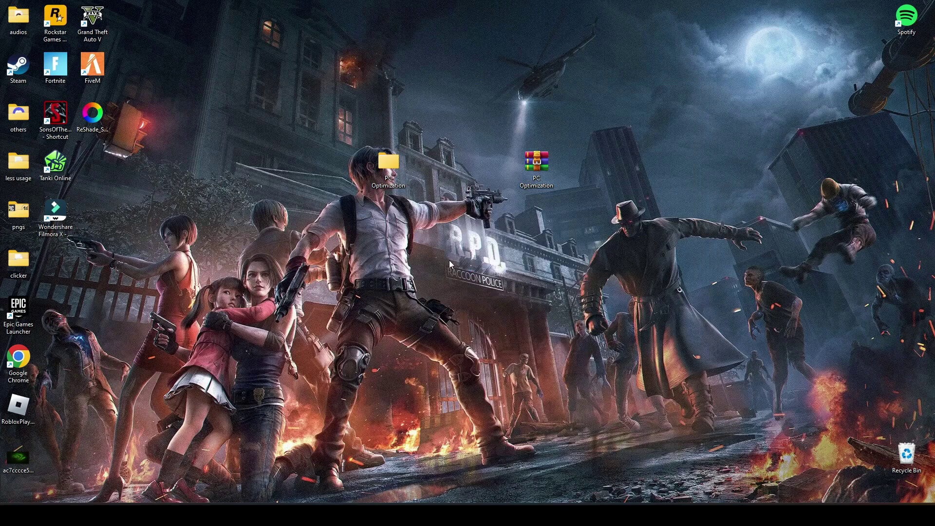
right_click(273, 310)
left_click(322, 210)
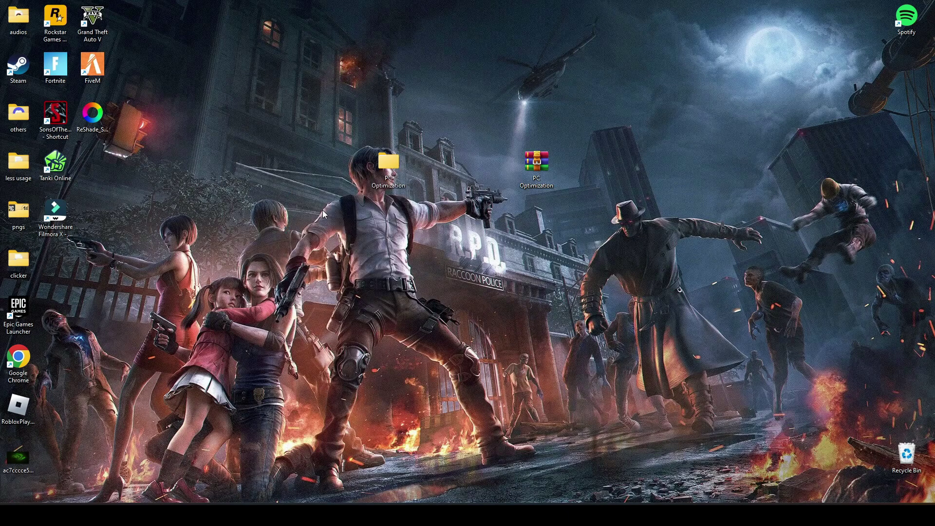